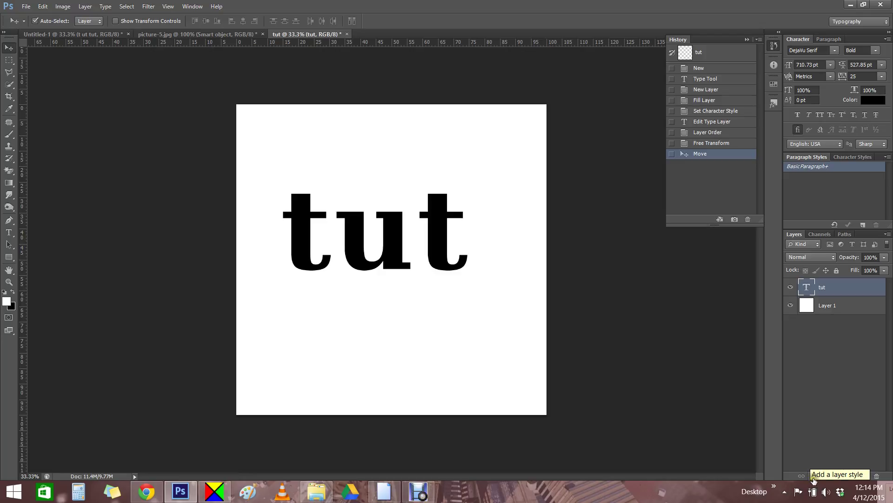
# Add a drop shadow to the tut text layer with a short distance and a size of 27 px.
pyautogui.click(812, 477)
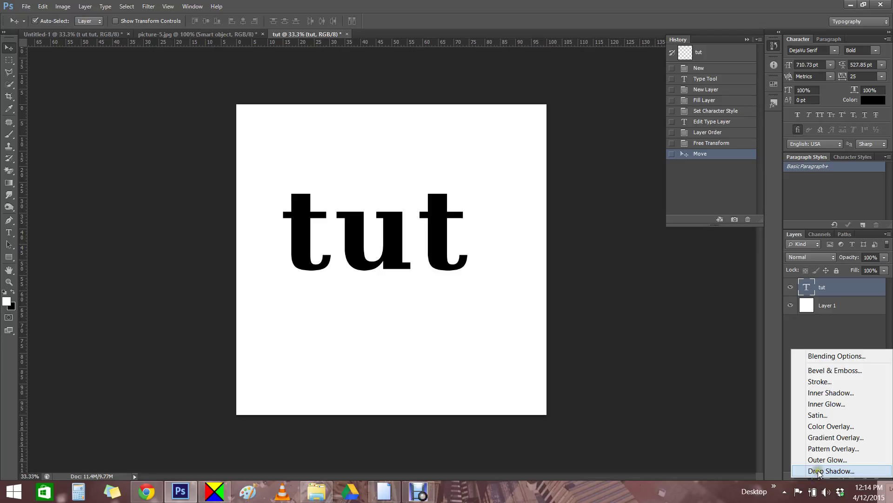
pyautogui.click(819, 471)
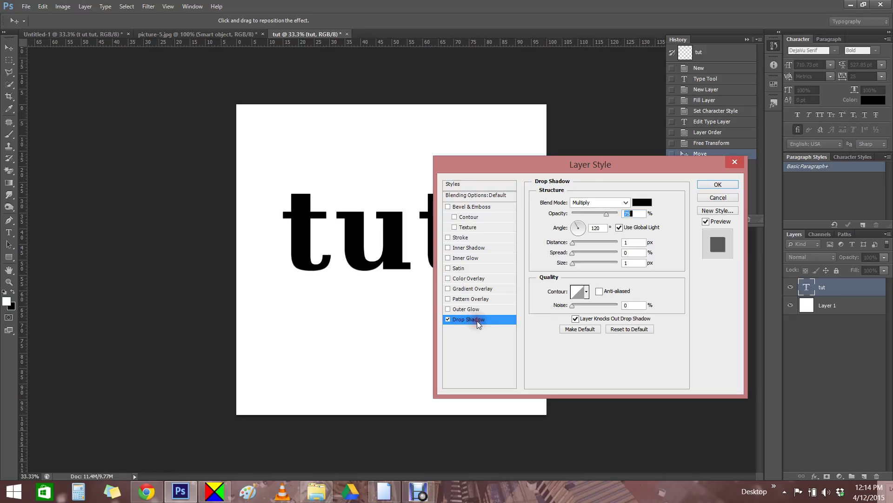
pyautogui.click(573, 243)
pyautogui.moveTo(574, 243); pyautogui.dragTo(528, 253)
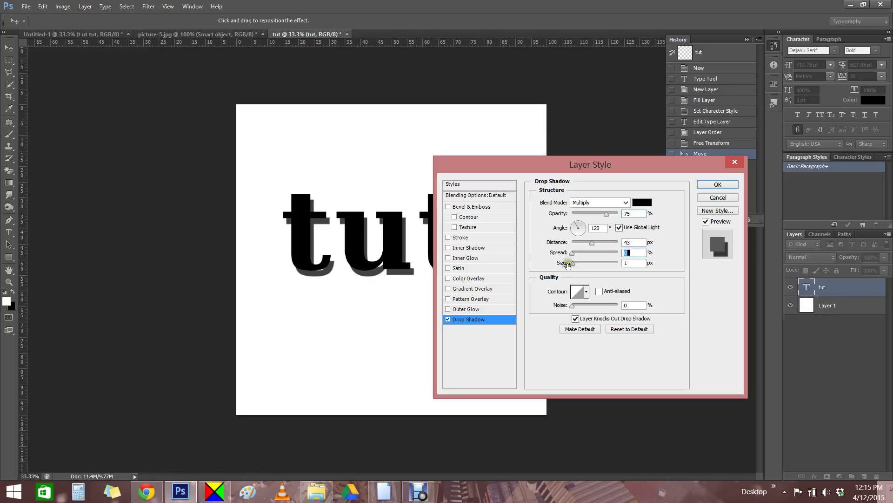
pyautogui.moveTo(573, 266); pyautogui.dragTo(584, 266)
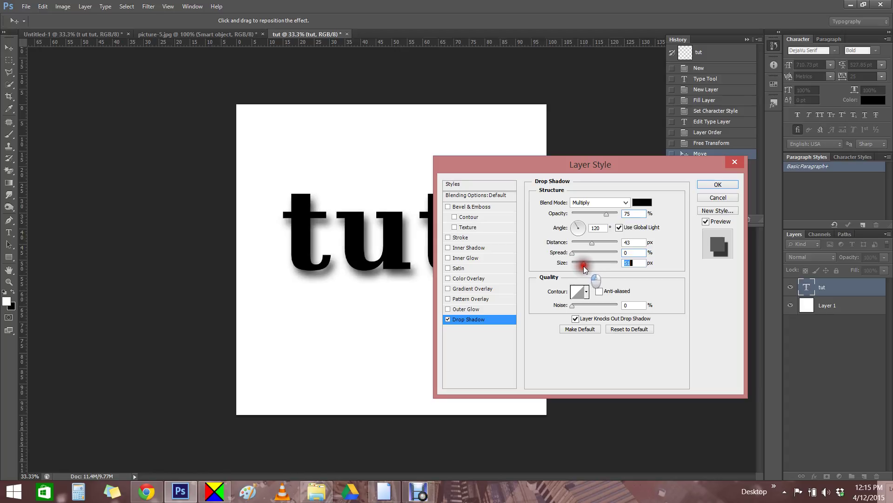
pyautogui.moveTo(577, 159); pyautogui.dragTo(669, 130)
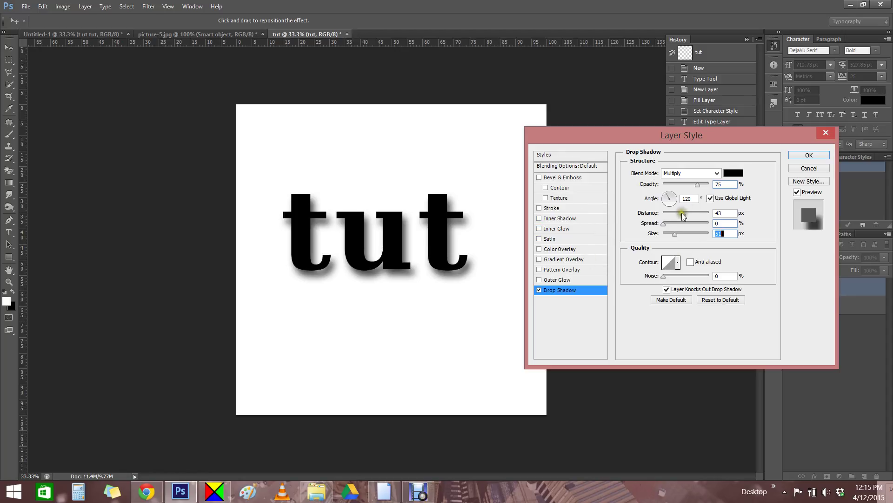
pyautogui.moveTo(682, 213)
pyautogui.mouseDown()
pyautogui.moveTo(661, 215)
pyautogui.moveTo(662, 236)
pyautogui.moveTo(671, 236)
pyautogui.moveTo(671, 216)
pyautogui.mouseUp()
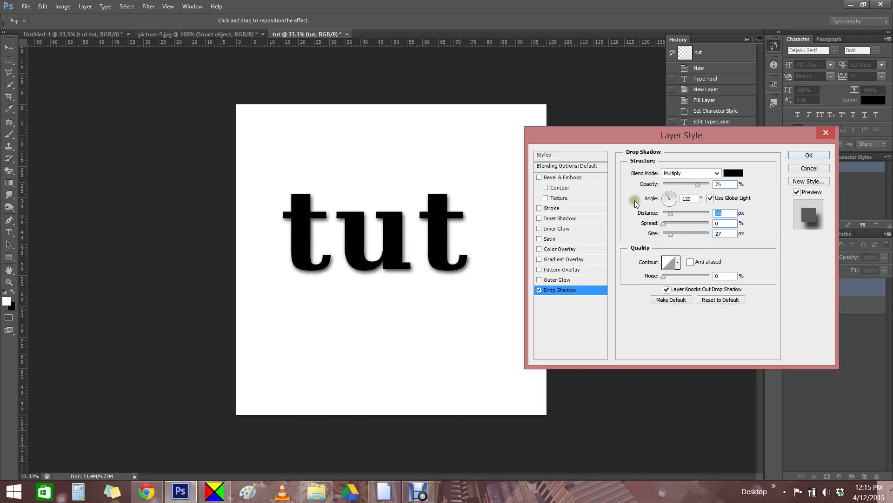
pyautogui.click(540, 177)
pyautogui.click(557, 178)
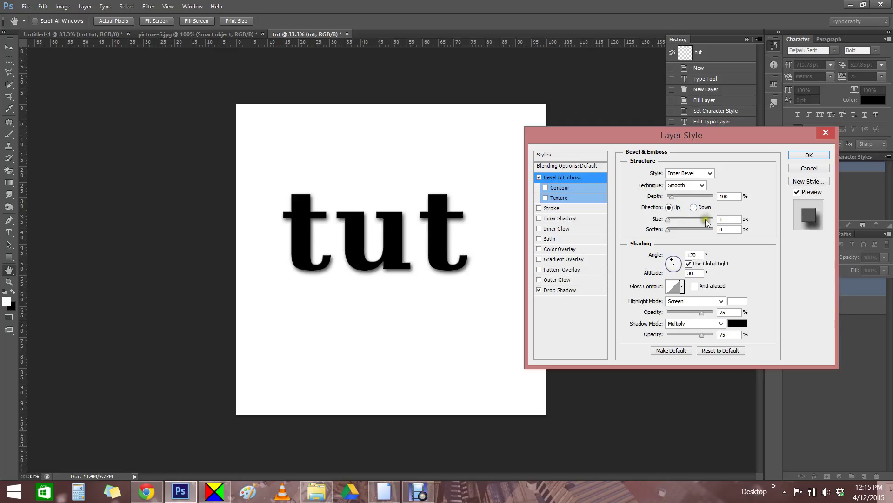
pyautogui.click(738, 323)
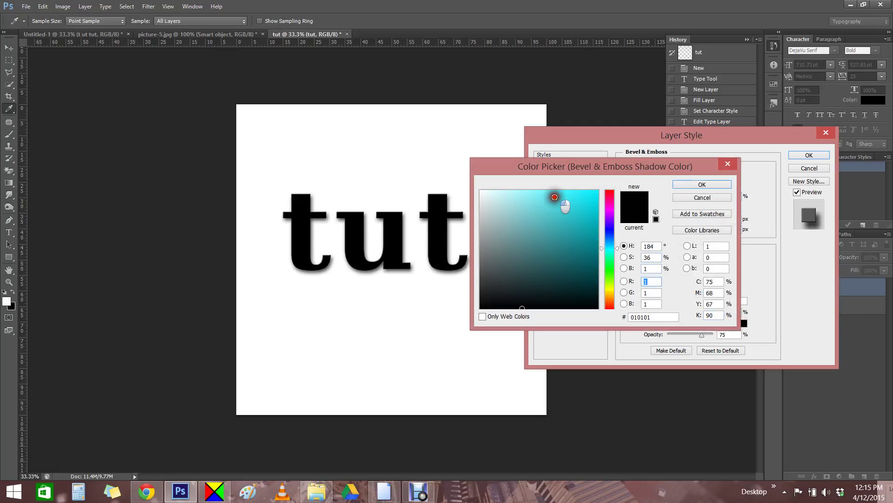
pyautogui.moveTo(556, 195); pyautogui.dragTo(619, 165)
pyautogui.click(702, 197)
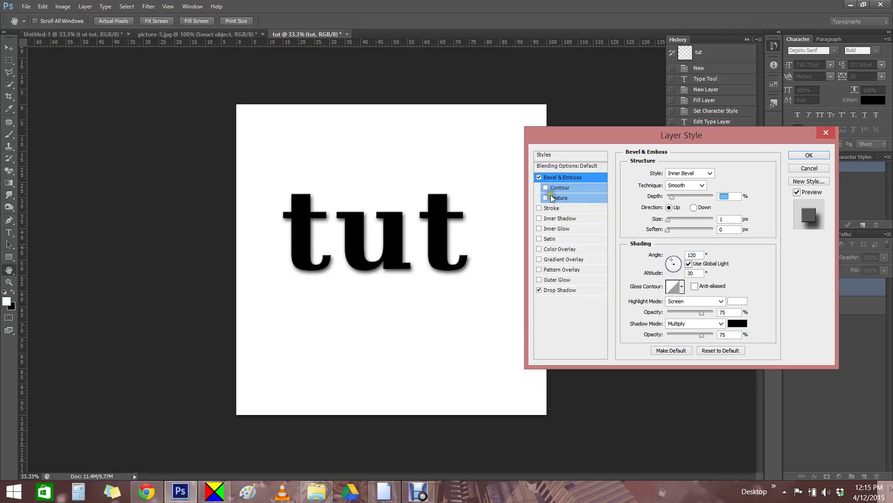
pyautogui.click(539, 177)
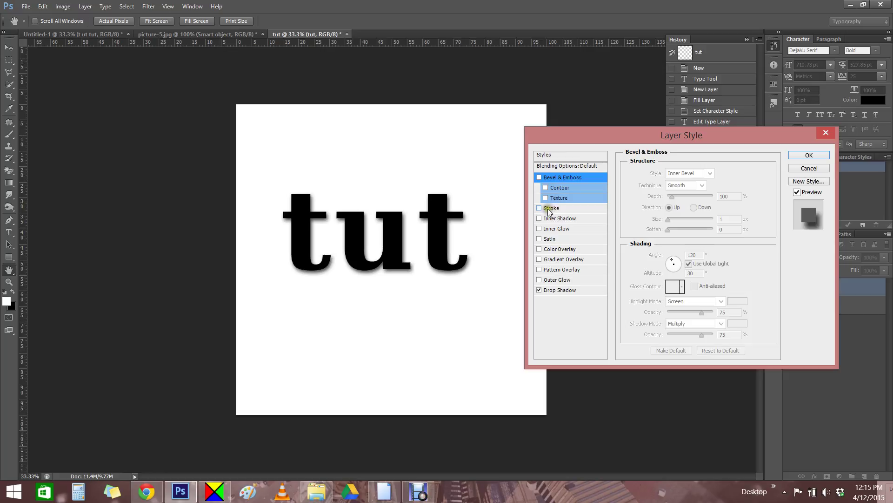
# Apply a red Color Overlay to the text and enable its Bevel & Emboss effect.
pyautogui.click(539, 250)
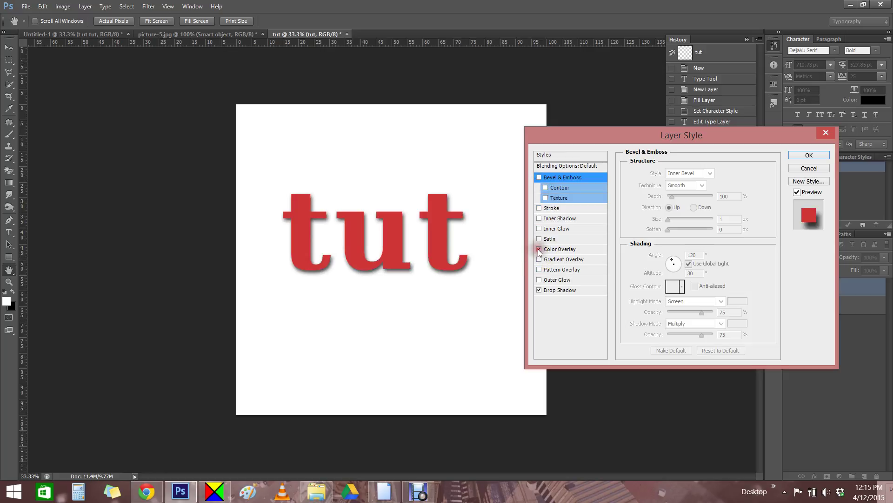
pyautogui.click(539, 177)
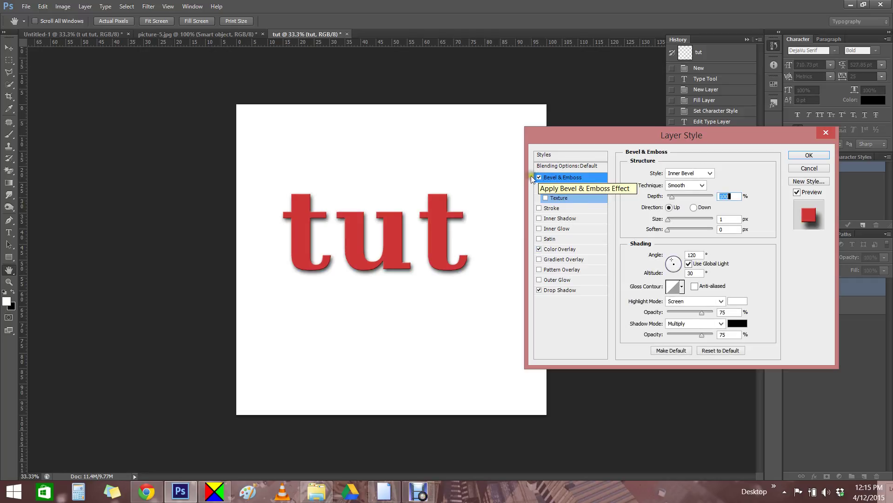
# Examine the letter edges up close with the Bevel & Emboss effect off and on.
pyautogui.keyDown('ctrl'); pyautogui.click(451, 215); pyautogui.keyUp('ctrl')
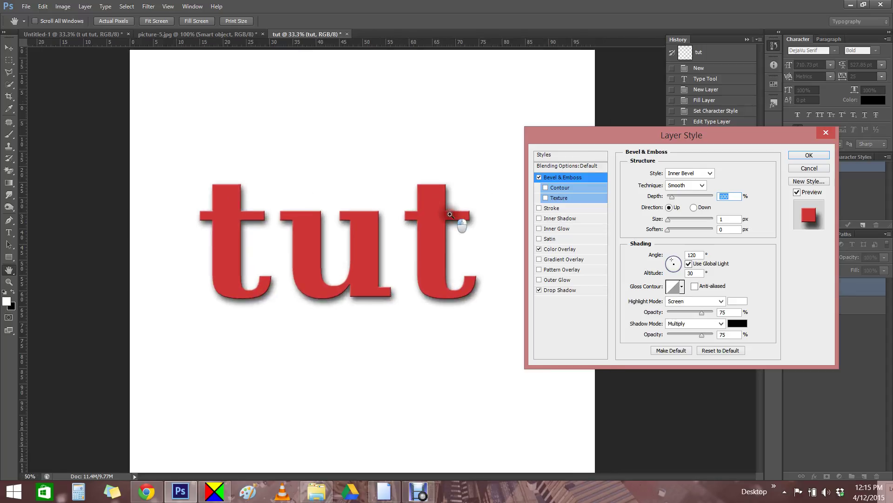
pyautogui.keyDown('ctrl'); pyautogui.click(451, 215); pyautogui.keyUp('ctrl')
pyautogui.keyDown('ctrl'); pyautogui.click(451, 214); pyautogui.keyUp('ctrl')
pyautogui.keyDown('ctrl'); pyautogui.click(451, 213); pyautogui.keyUp('ctrl')
pyautogui.keyDown('ctrl'); pyautogui.click(446, 215); pyautogui.keyUp('ctrl')
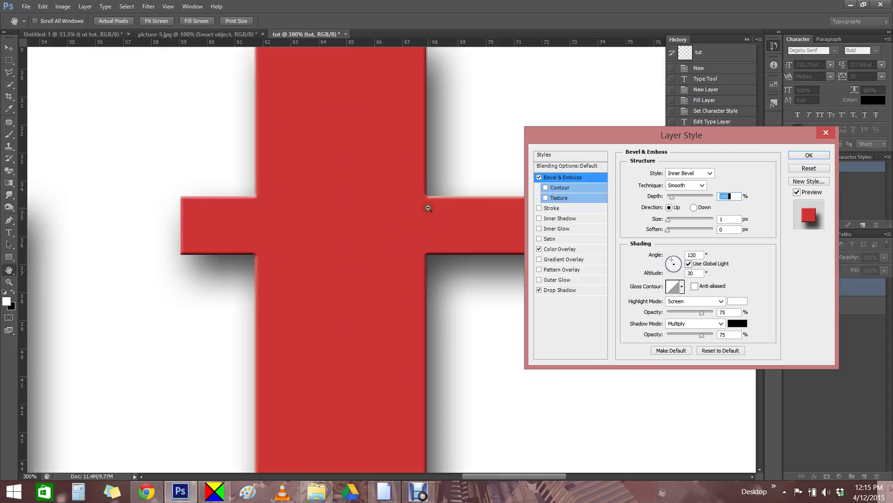
pyautogui.keyDown('alt'); pyautogui.click(428, 207); pyautogui.keyUp('alt')
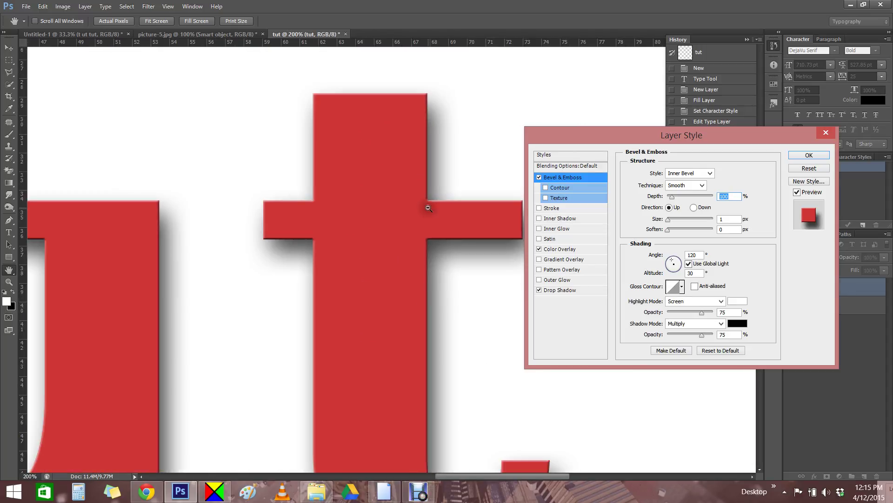
pyautogui.click(539, 177)
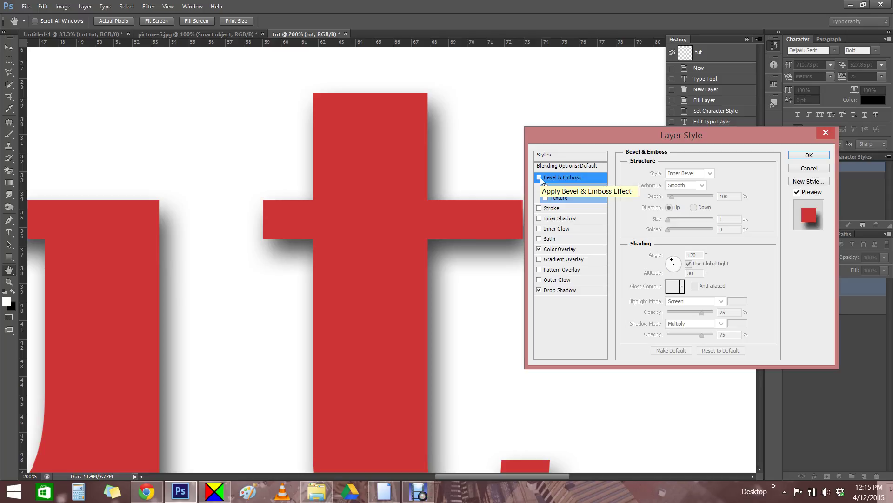
pyautogui.click(540, 177)
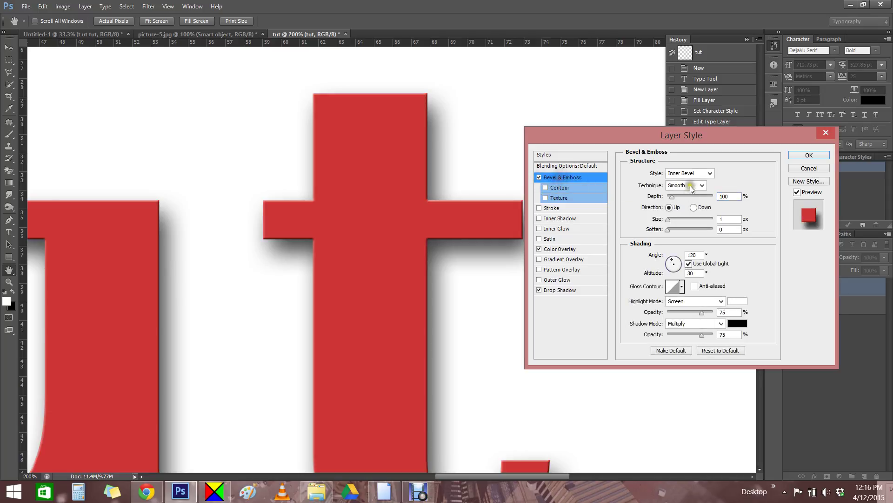
# Try the Emboss style, return to Inner Bevel and set the bevel size to 13 px.
pyautogui.click(700, 173)
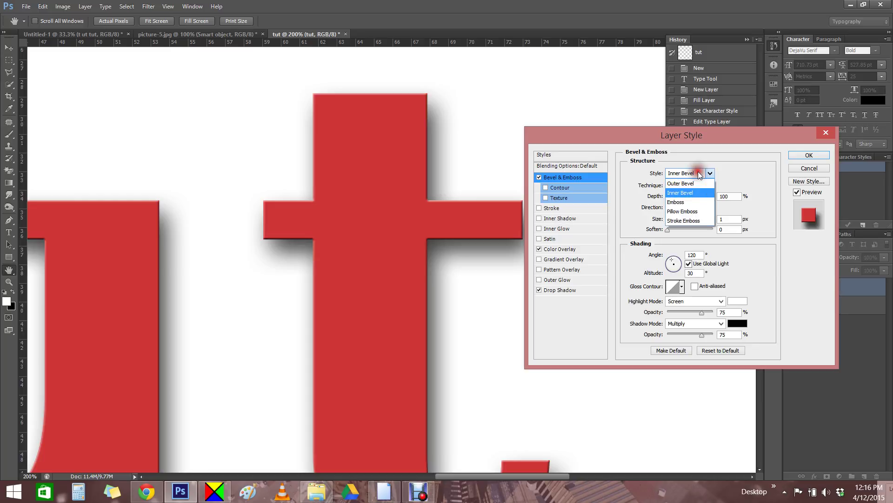
pyautogui.click(697, 202)
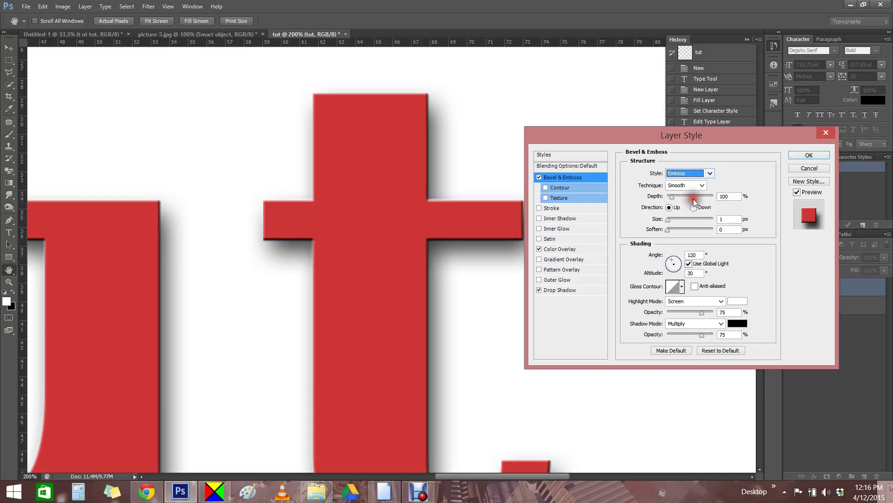
pyautogui.click(694, 173)
pyautogui.click(697, 194)
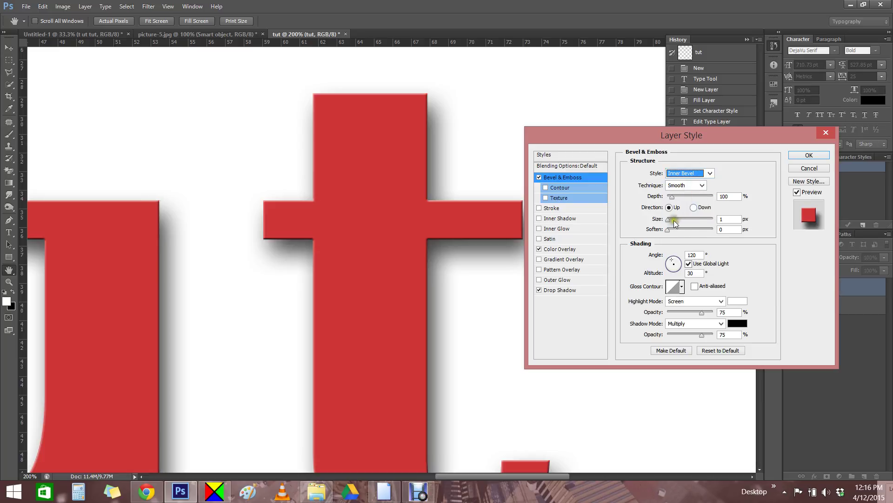
pyautogui.moveTo(669, 219); pyautogui.dragTo(673, 221)
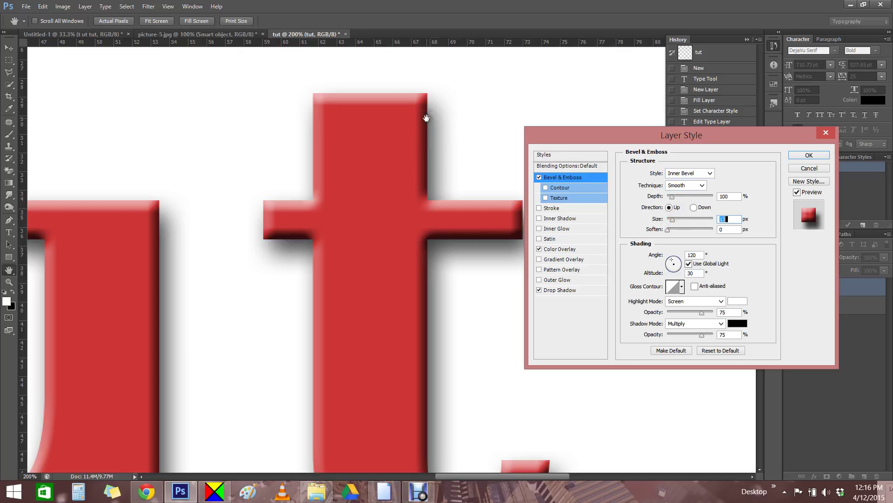
# Switch the bevel style to Outer Bevel and reduce its size to 8 px.
pyautogui.click(682, 173)
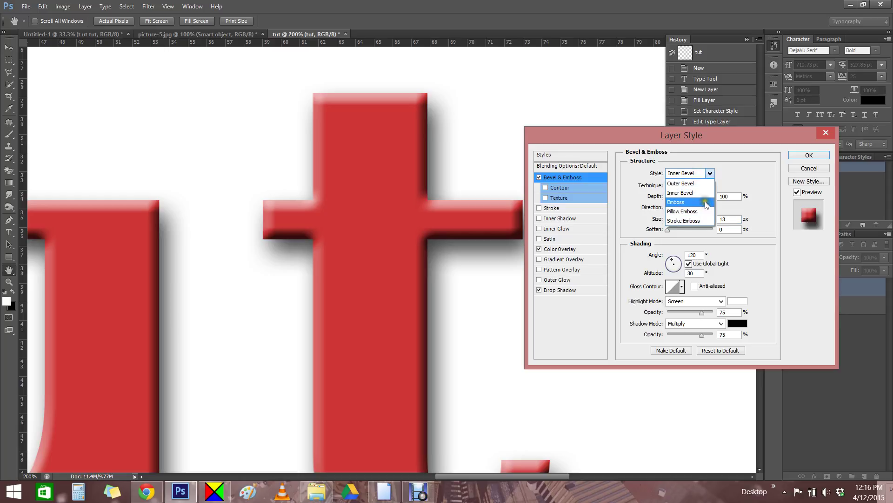
pyautogui.click(704, 187)
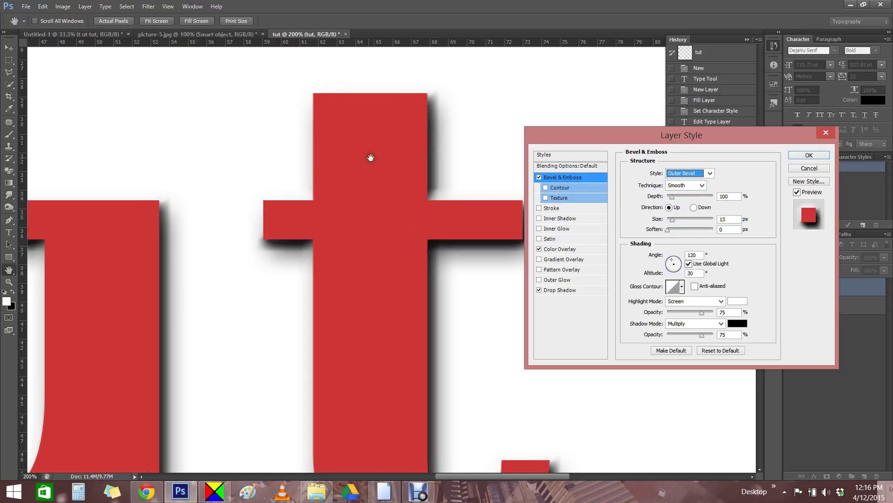
pyautogui.moveTo(672, 219)
pyautogui.mouseDown()
pyautogui.moveTo(686, 221)
pyautogui.moveTo(670, 222)
pyautogui.mouseUp()
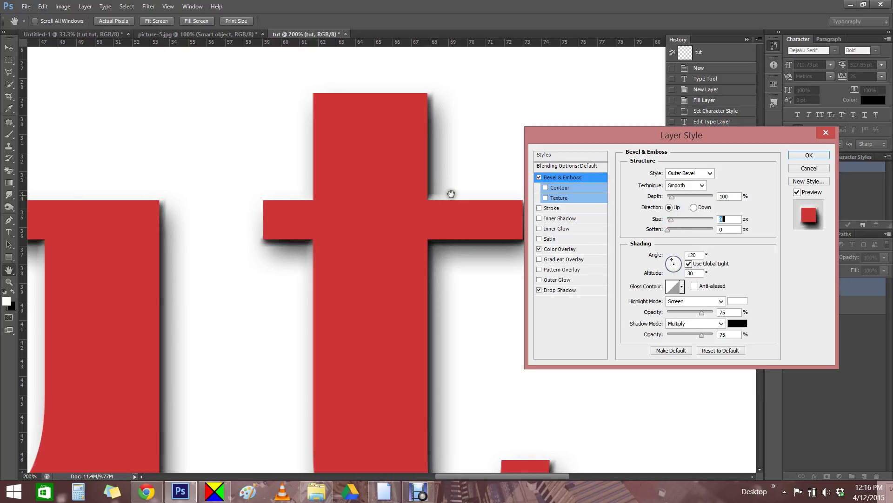
# Change the bevel style to Emboss and raise its depth to 1000%.
pyautogui.click(691, 175)
pyautogui.click(688, 204)
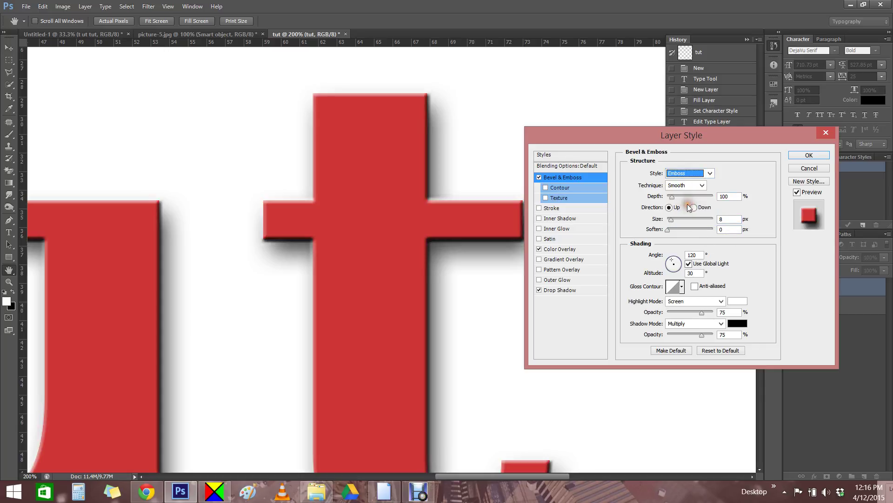
pyautogui.moveTo(674, 199); pyautogui.dragTo(748, 207)
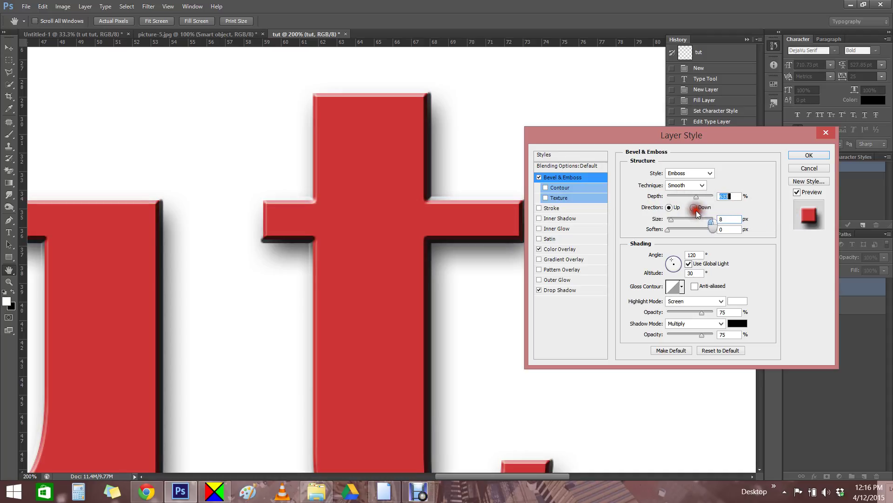
pyautogui.moveTo(627, 137)
pyautogui.mouseDown()
pyautogui.moveTo(685, 141)
pyautogui.moveTo(629, 125)
pyautogui.mouseUp()
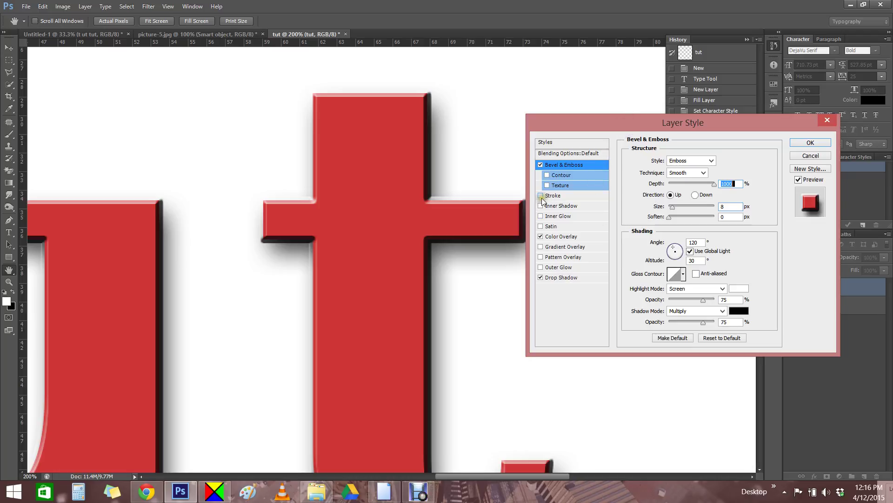
# Add a 16 px stroke to the text, try the Inside position and settle on Center.
pyautogui.click(560, 195)
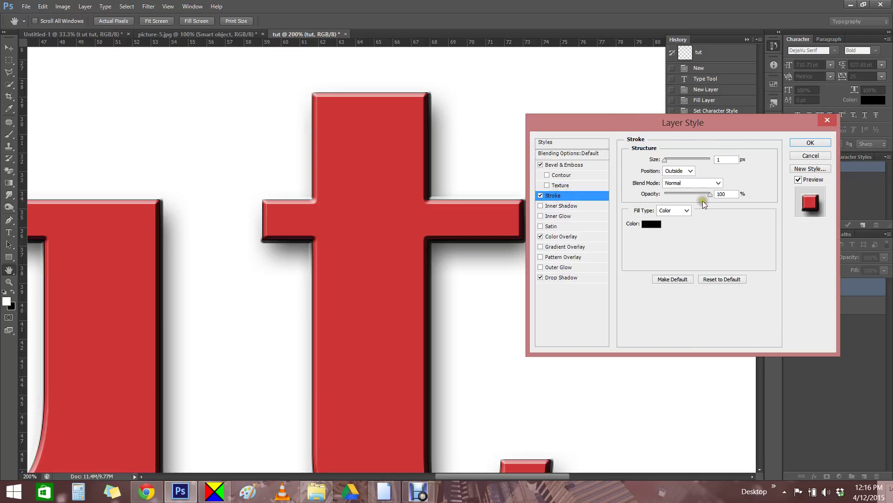
pyautogui.moveTo(670, 161)
pyautogui.mouseDown()
pyautogui.moveTo(680, 166)
pyautogui.moveTo(654, 166)
pyautogui.moveTo(670, 168)
pyautogui.mouseUp()
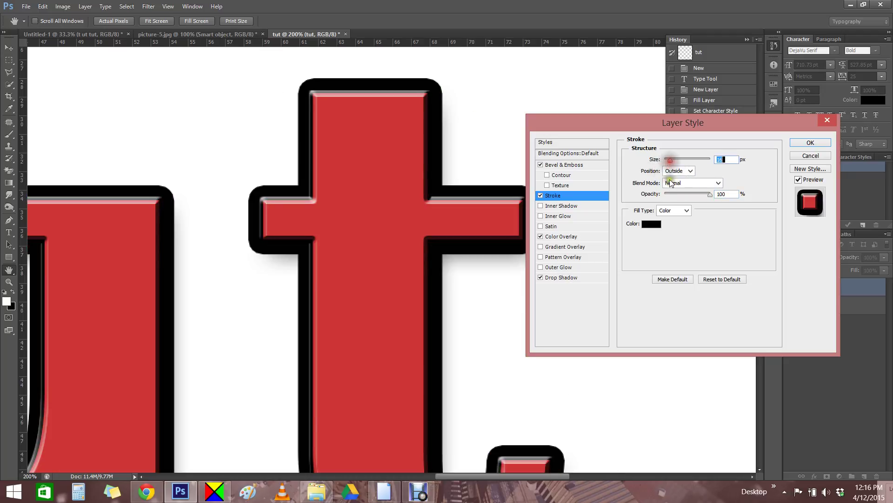
pyautogui.click(681, 172)
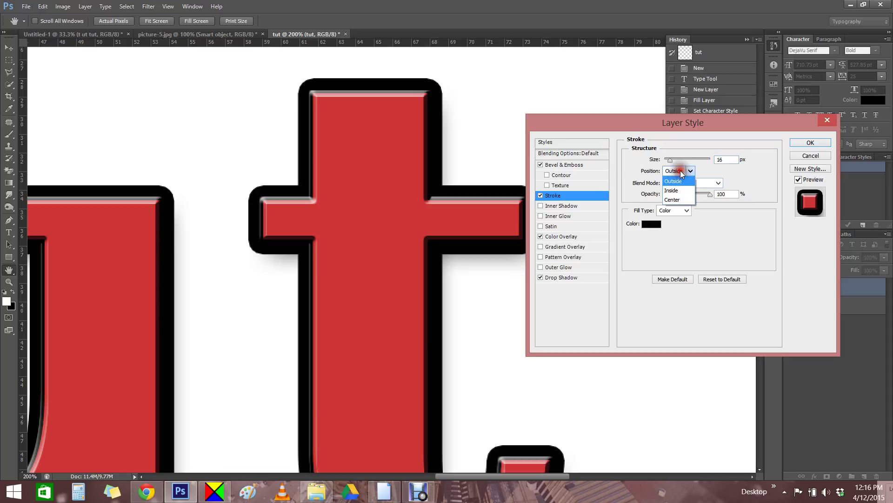
pyautogui.click(675, 190)
pyautogui.click(678, 178)
pyautogui.click(677, 199)
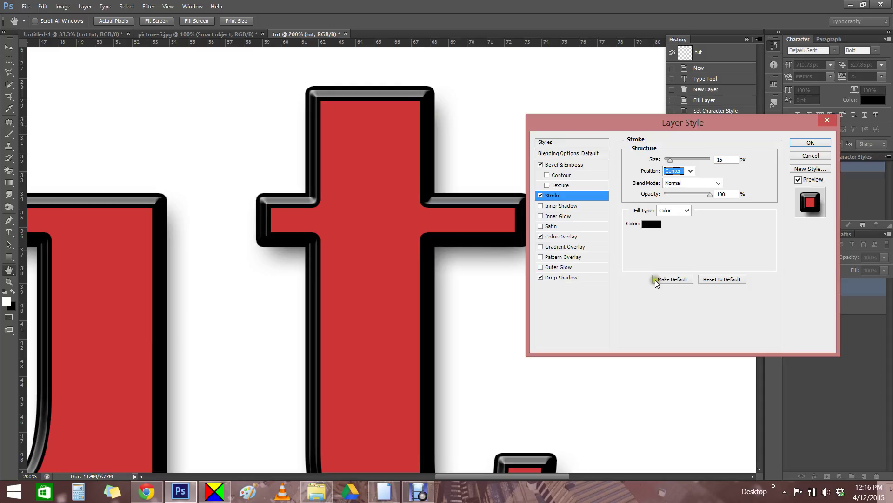
# Change the stroke color to bright cyan (#2ddbe8).
pyautogui.click(651, 224)
pyautogui.click(577, 199)
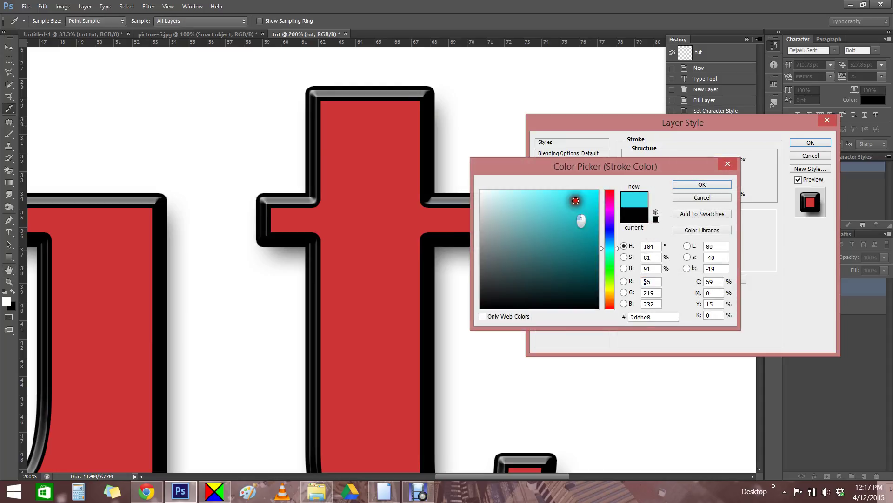
pyautogui.click(709, 184)
pyautogui.click(714, 184)
pyautogui.click(773, 170)
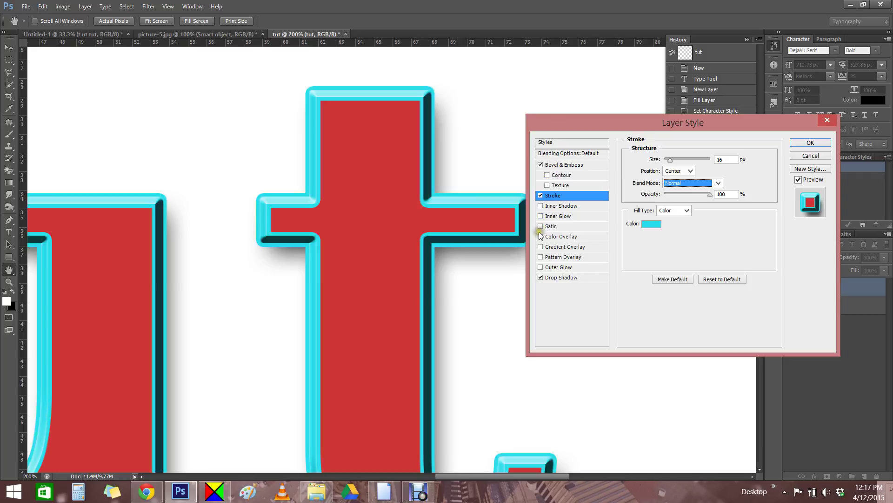
# Change the text's color overlay to white (#ffffff).
pyautogui.click(554, 236)
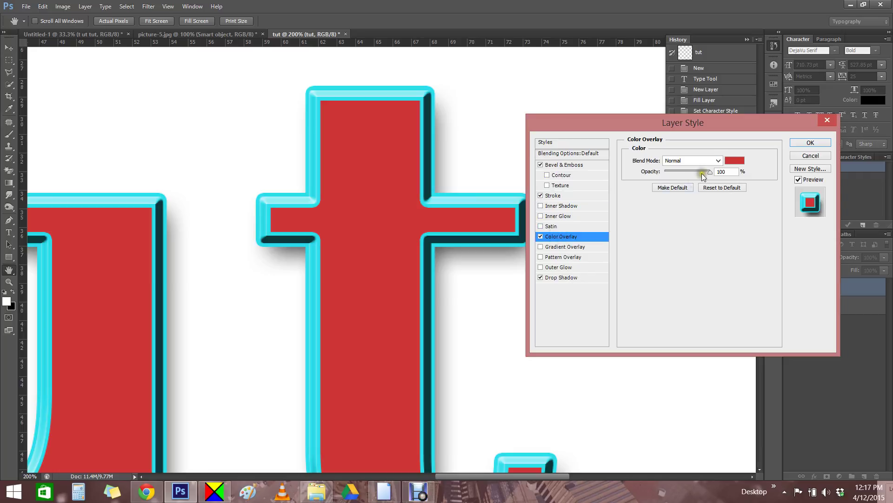
pyautogui.click(736, 161)
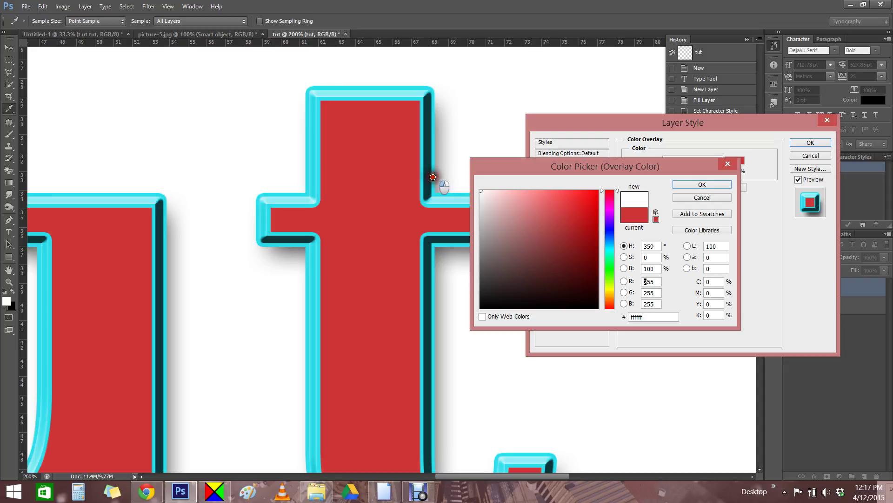
pyautogui.click(435, 175)
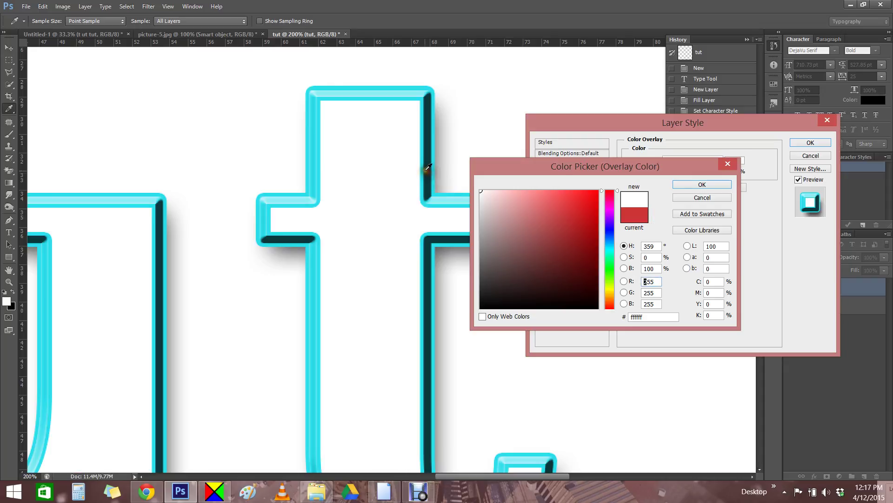
pyautogui.click(725, 185)
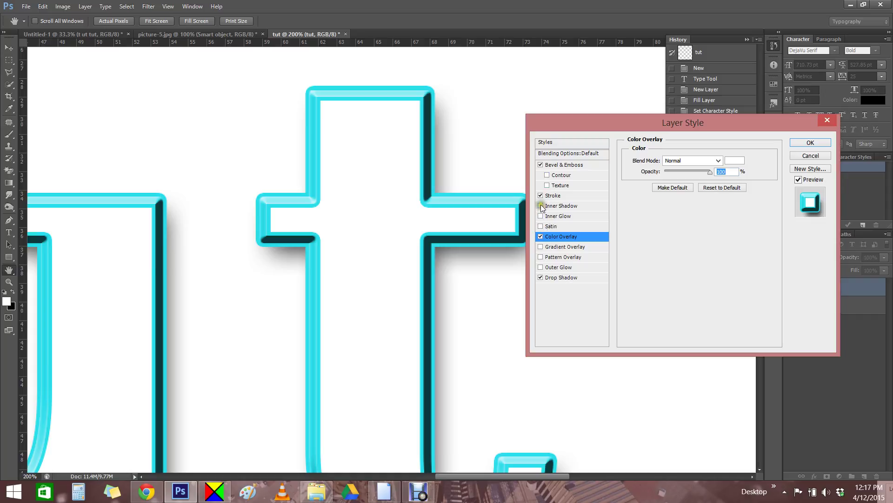
# Add an inner shadow to the text and raise its distance to 35 px while trying different light angles.
pyautogui.click(558, 208)
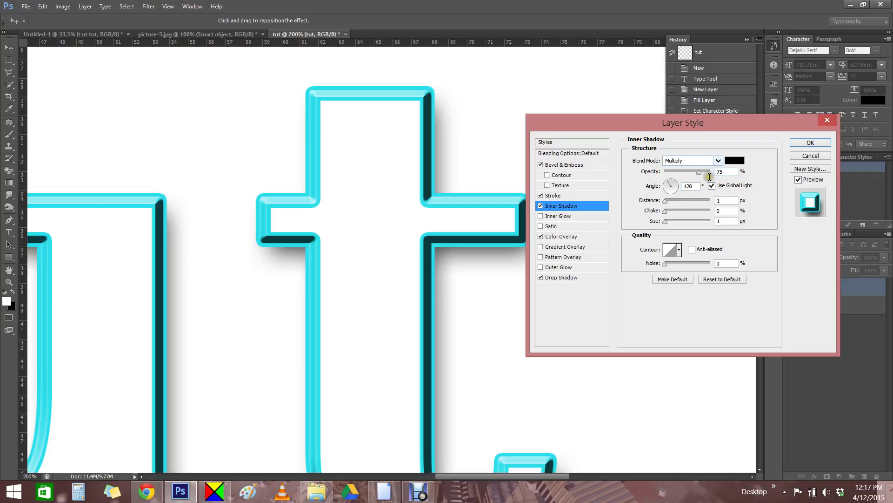
pyautogui.moveTo(670, 202)
pyautogui.mouseDown()
pyautogui.moveTo(660, 205)
pyautogui.moveTo(685, 206)
pyautogui.moveTo(670, 203)
pyautogui.moveTo(671, 182)
pyautogui.moveTo(683, 188)
pyautogui.moveTo(667, 185)
pyautogui.mouseUp()
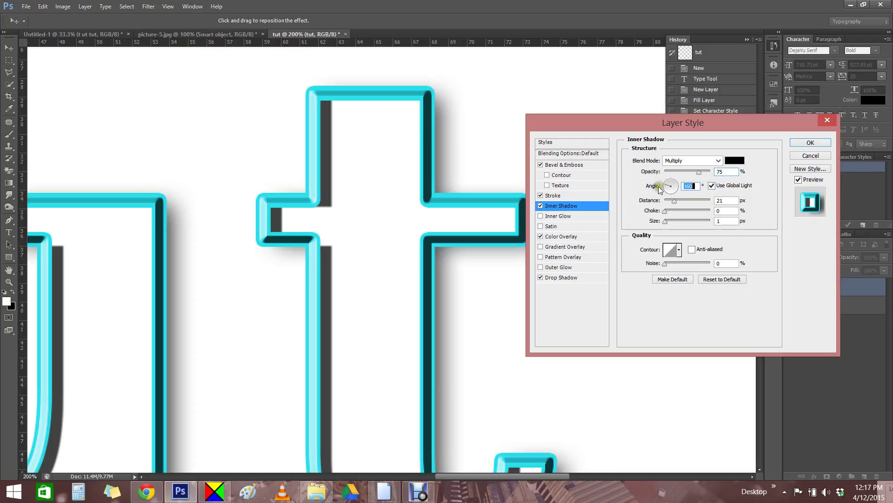
pyautogui.click(672, 190)
pyautogui.moveTo(672, 192)
pyautogui.mouseDown()
pyautogui.moveTo(681, 204)
pyautogui.moveTo(679, 185)
pyautogui.mouseUp()
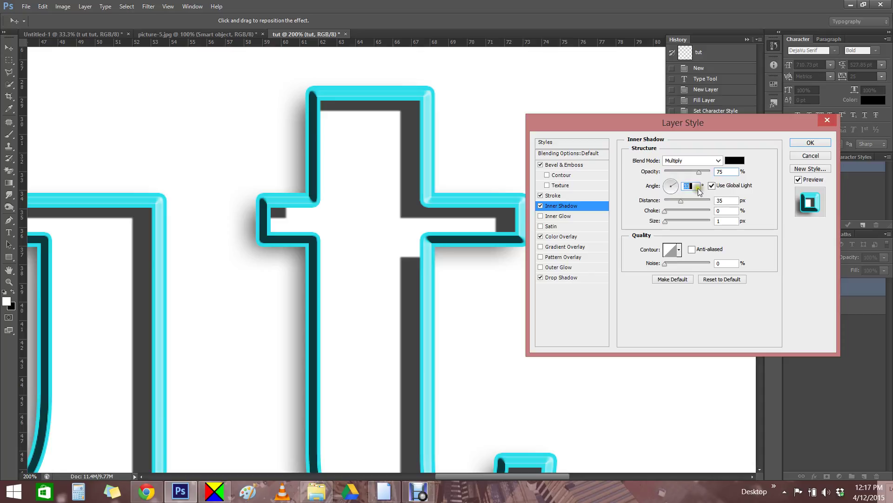
# Set the inner shadow's angle to 162° with global light on and apply the layer style.
pyautogui.click(711, 185)
pyautogui.moveTo(676, 188)
pyautogui.mouseDown()
pyautogui.moveTo(673, 199)
pyautogui.moveTo(684, 183)
pyautogui.moveTo(678, 191)
pyautogui.moveTo(668, 177)
pyautogui.moveTo(668, 188)
pyautogui.mouseUp()
pyautogui.click(712, 186)
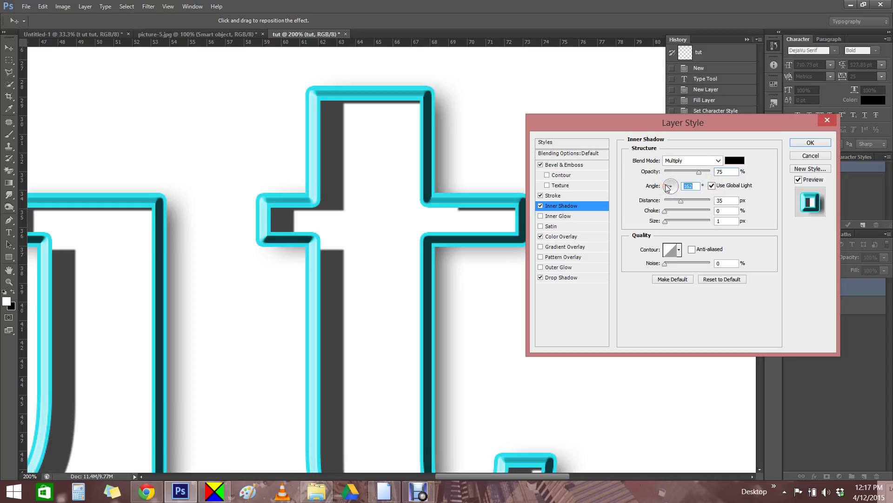
pyautogui.click(810, 143)
# Hide and show all effects of the tut layer at once to compare the text with and without them.
pyautogui.scroll(-2, 585, 150)
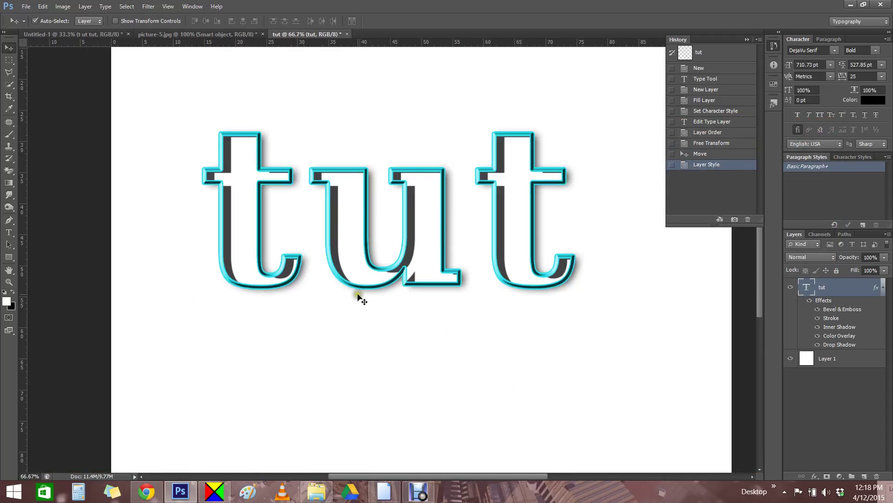
pyautogui.scroll(1, 331, 272)
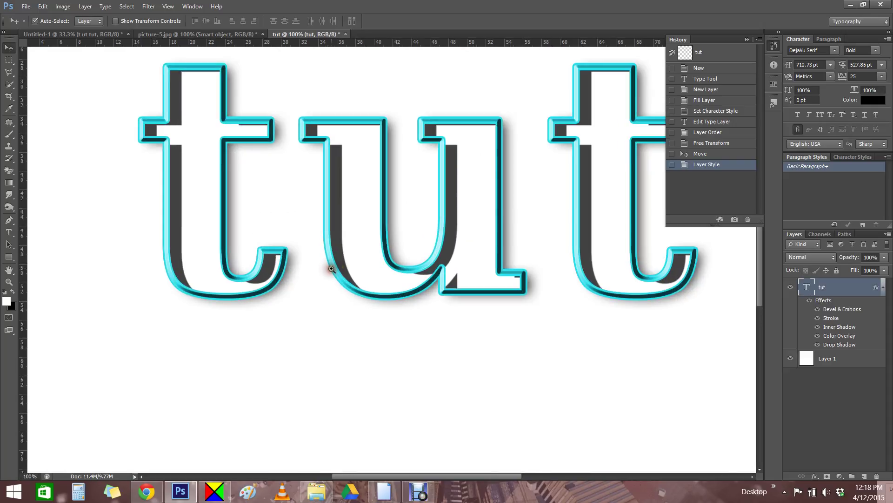
pyautogui.moveTo(435, 233); pyautogui.dragTo(392, 309)
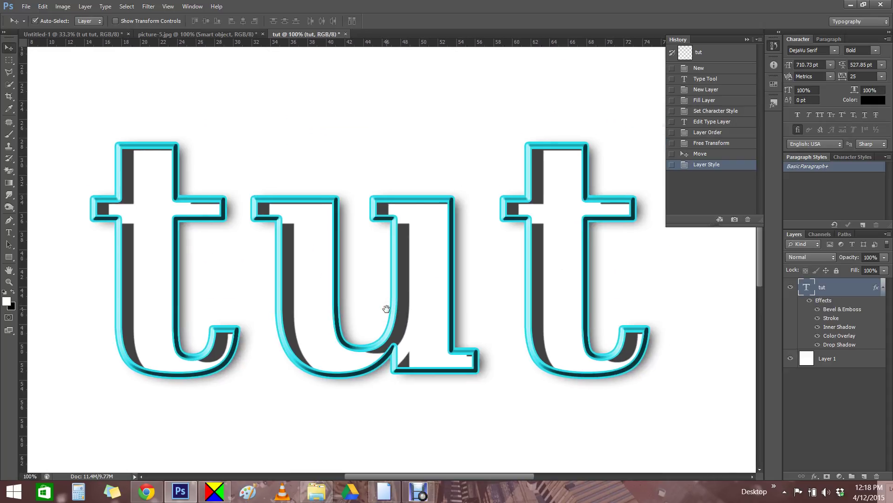
pyautogui.click(810, 303)
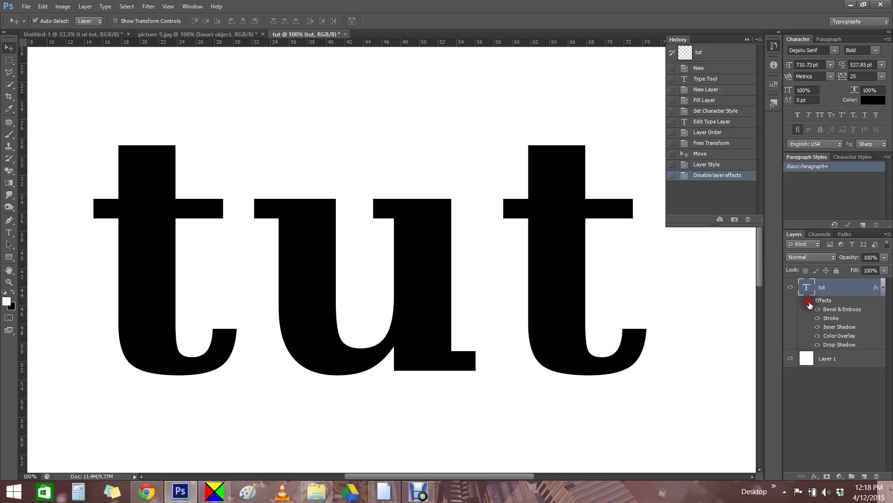
pyautogui.click(810, 303)
# Toggle Bevel & Emboss, Stroke, Inner Shadow, Color Overlay and Drop Shadow off and on one by one to examine each effect.
pyautogui.click(818, 310)
pyautogui.click(818, 310)
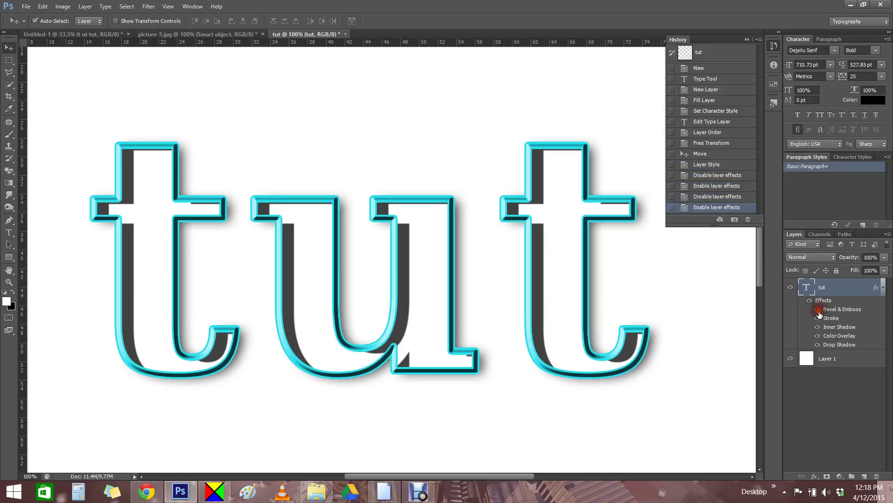
pyautogui.click(818, 318)
pyautogui.click(818, 319)
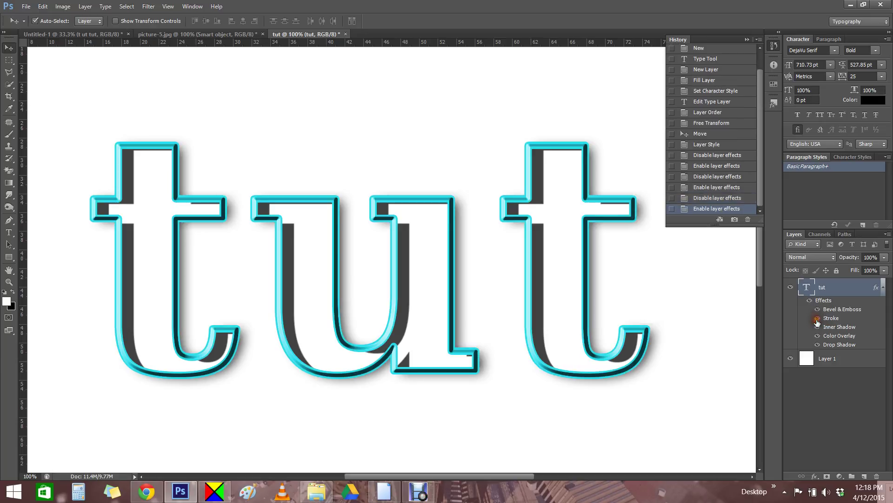
pyautogui.click(817, 326)
pyautogui.click(817, 327)
pyautogui.click(817, 335)
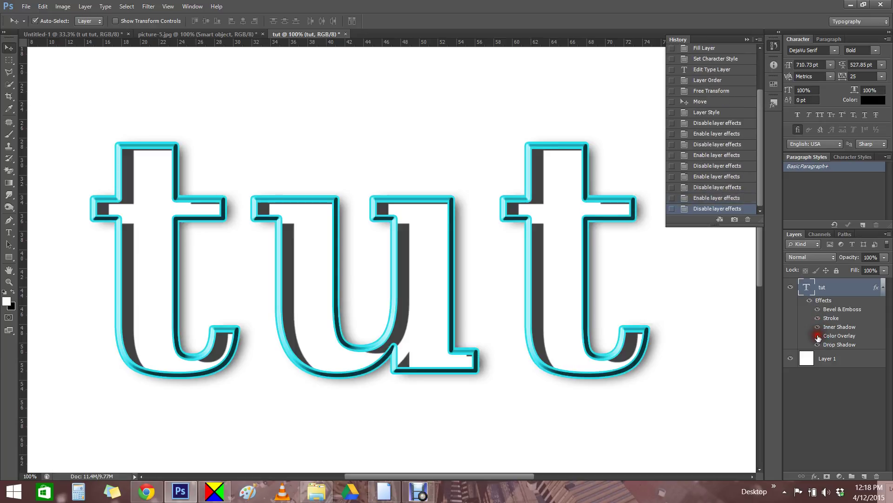
pyautogui.click(818, 335)
pyautogui.click(818, 345)
pyautogui.click(817, 345)
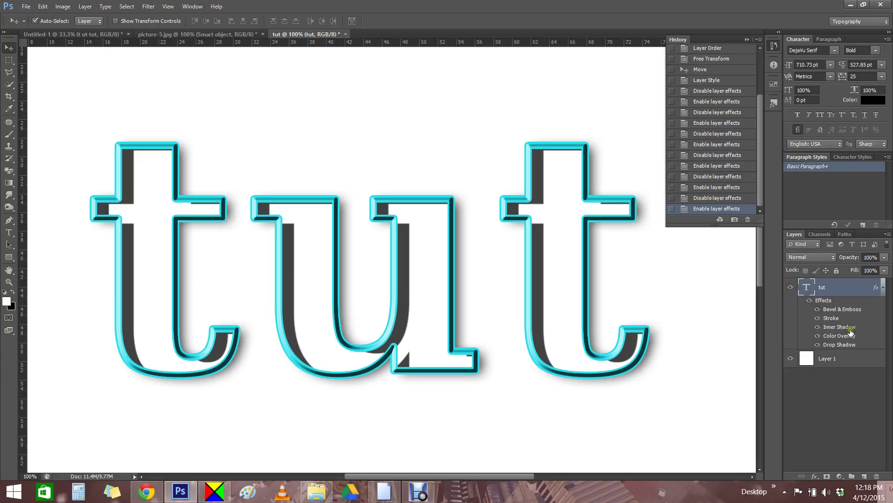
# Reopen the tut layer's style settings and replace the color overlay with a gradient overlay.
pyautogui.doubleClick(824, 302)
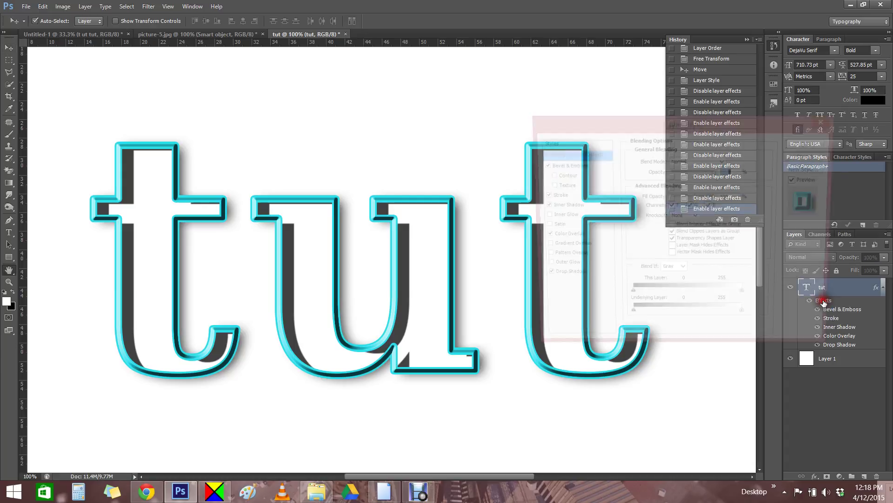
pyautogui.click(558, 246)
pyautogui.click(540, 246)
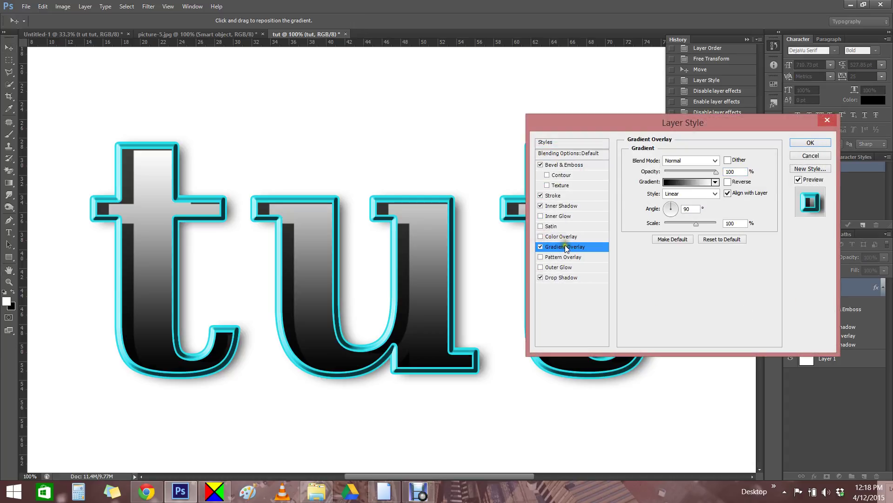
pyautogui.moveTo(624, 132); pyautogui.dragTo(740, 96)
pyautogui.click(690, 212)
# Try several gradient presets, including Transparent Rainbow, and settle on Foreground to Background for the overlay.
pyautogui.click(803, 147)
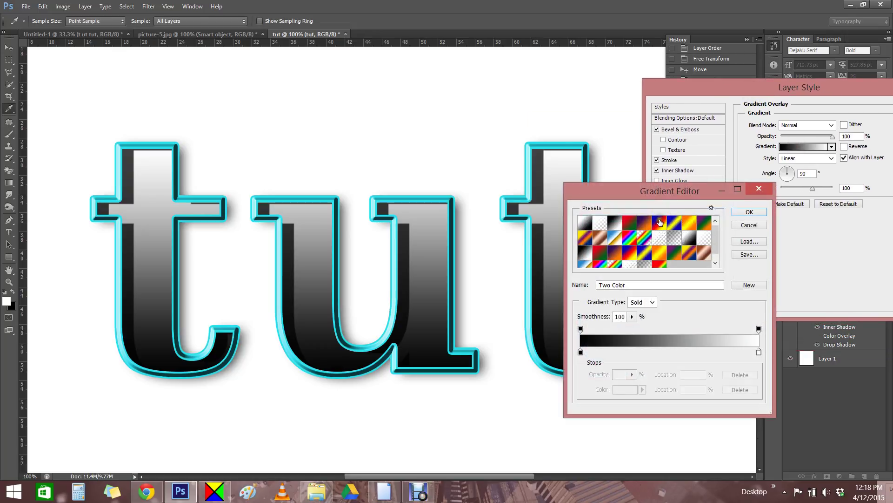
pyautogui.click(658, 223)
pyautogui.click(651, 226)
pyautogui.click(615, 223)
pyautogui.click(615, 261)
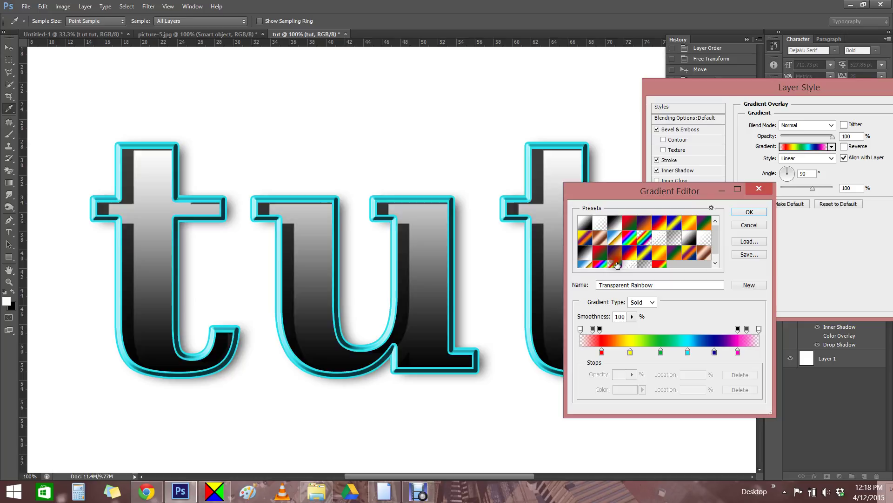
pyautogui.click(678, 257)
pyautogui.click(705, 235)
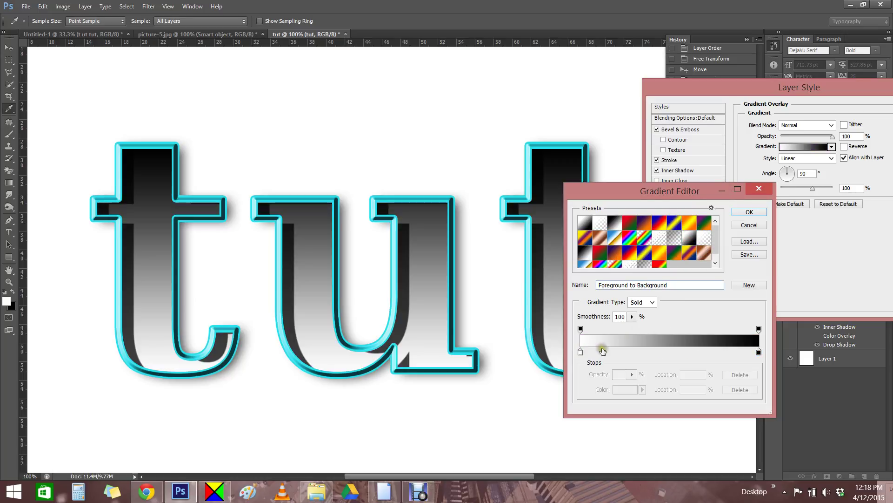
# Change the gradient's starting color stop from white to green (#38c517).
pyautogui.moveTo(581, 356)
pyautogui.mouseDown()
pyautogui.moveTo(645, 357)
pyautogui.moveTo(581, 357)
pyautogui.mouseUp()
pyautogui.click(625, 389)
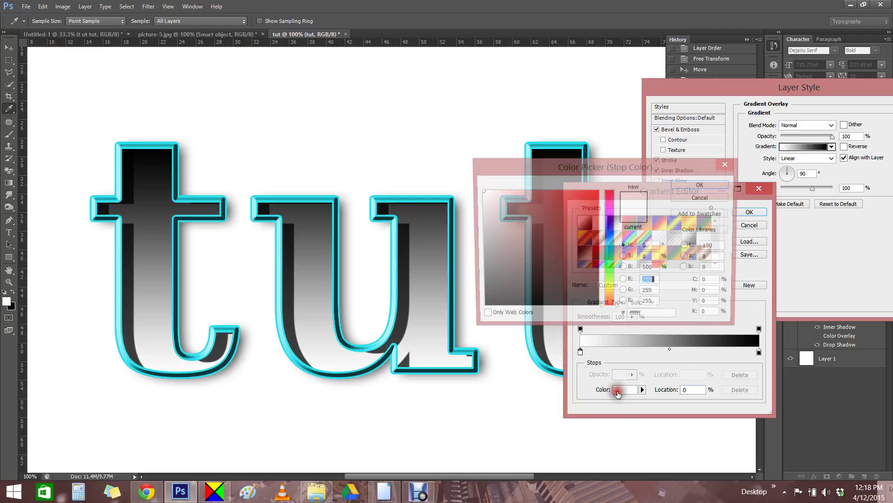
pyautogui.click(609, 273)
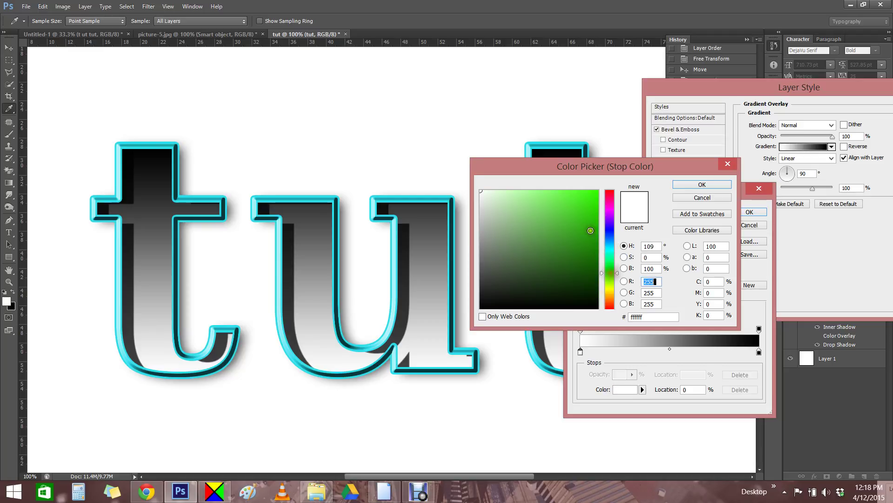
pyautogui.click(584, 217)
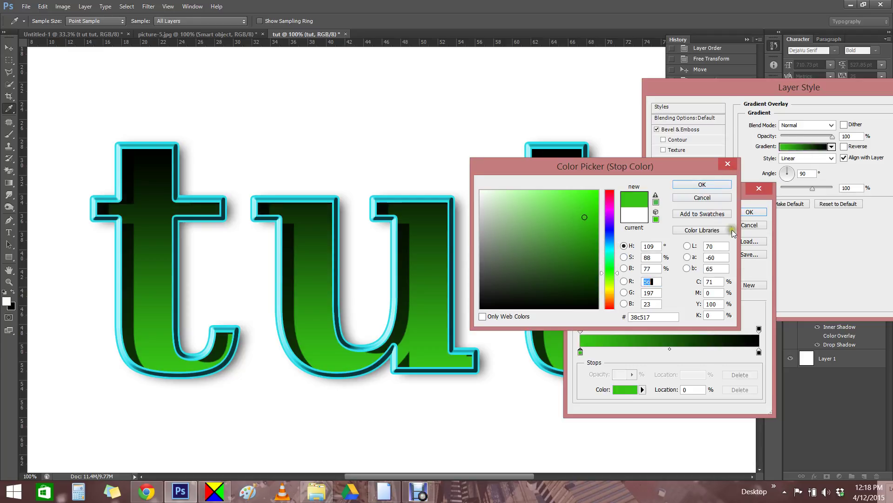
pyautogui.click(702, 185)
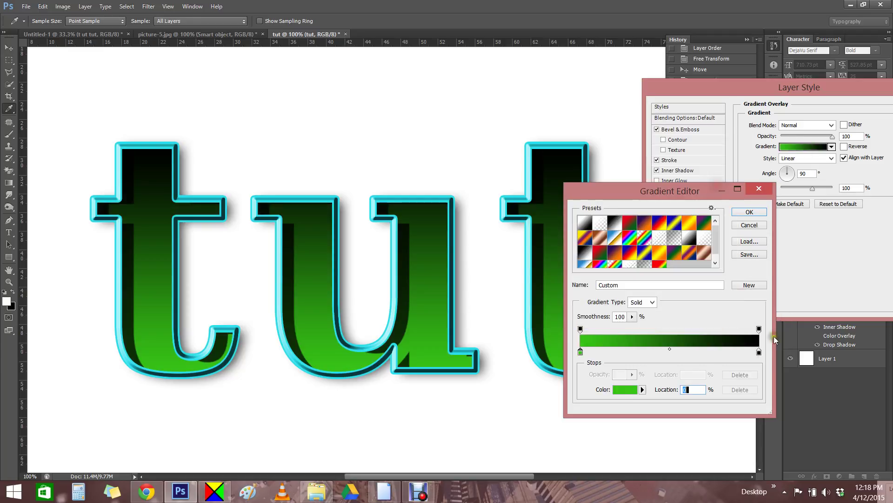
# Add a color stop at 27% of the gradient and make it gray-green (#9aaf96).
pyautogui.click(629, 353)
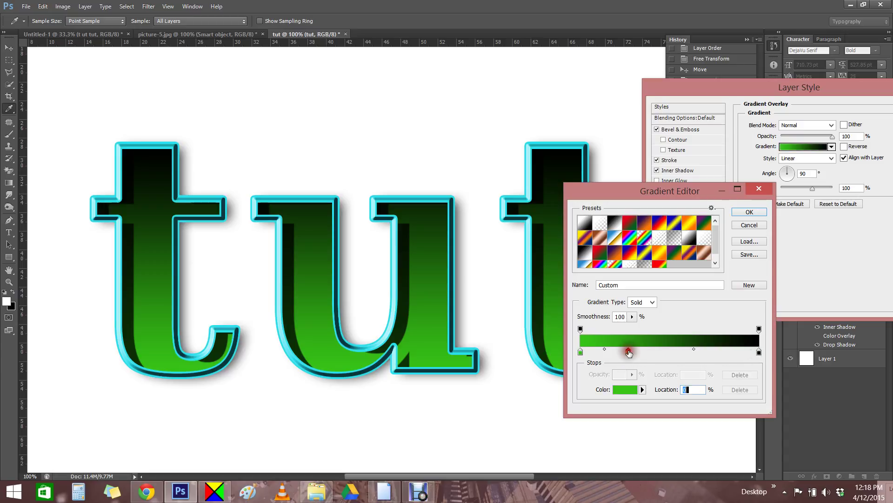
pyautogui.doubleClick(628, 352)
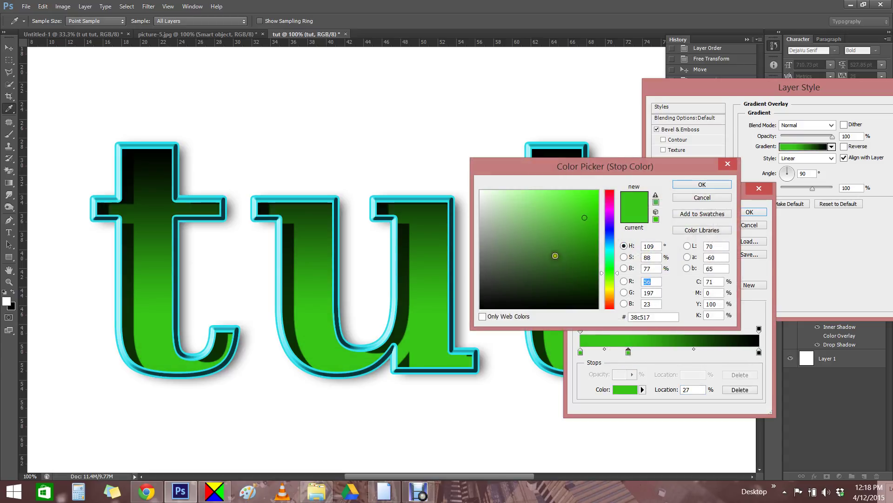
pyautogui.click(497, 227)
pyautogui.click(703, 185)
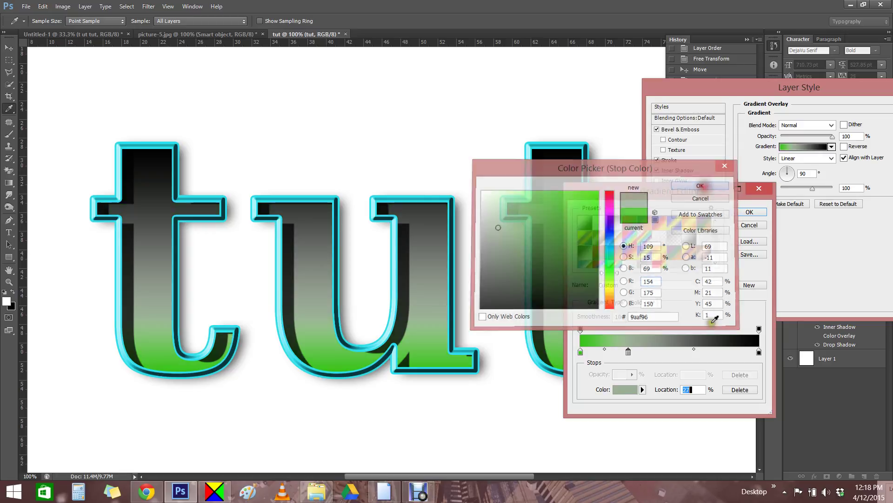
# Add another gray-green color stop at about 62% of the gradient, then accept the gradient and apply the layer style.
pyautogui.click(684, 353)
pyautogui.moveTo(684, 356); pyautogui.dragTo(693, 395)
pyautogui.click(692, 352)
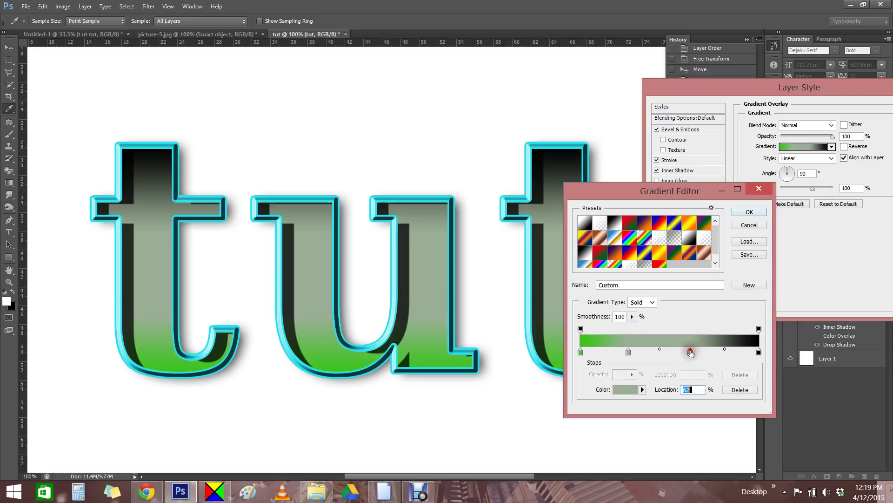
pyautogui.click(762, 215)
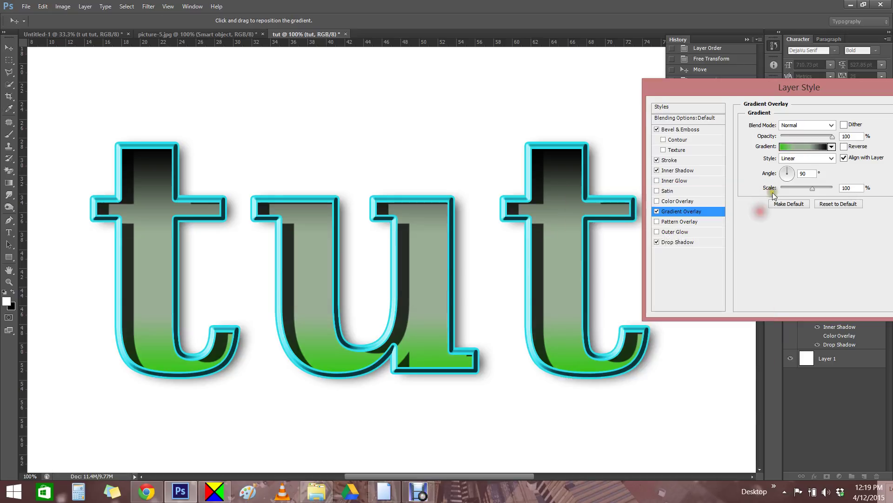
pyautogui.moveTo(810, 92); pyautogui.dragTo(658, 113)
pyautogui.click(763, 129)
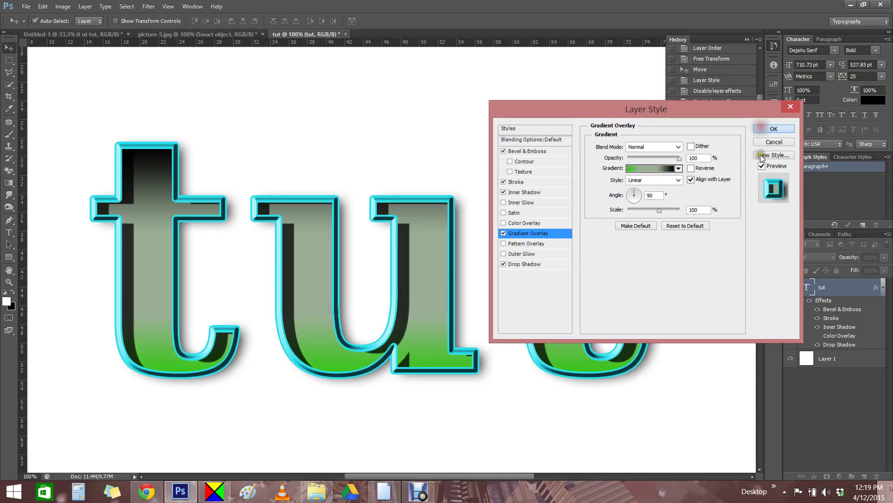